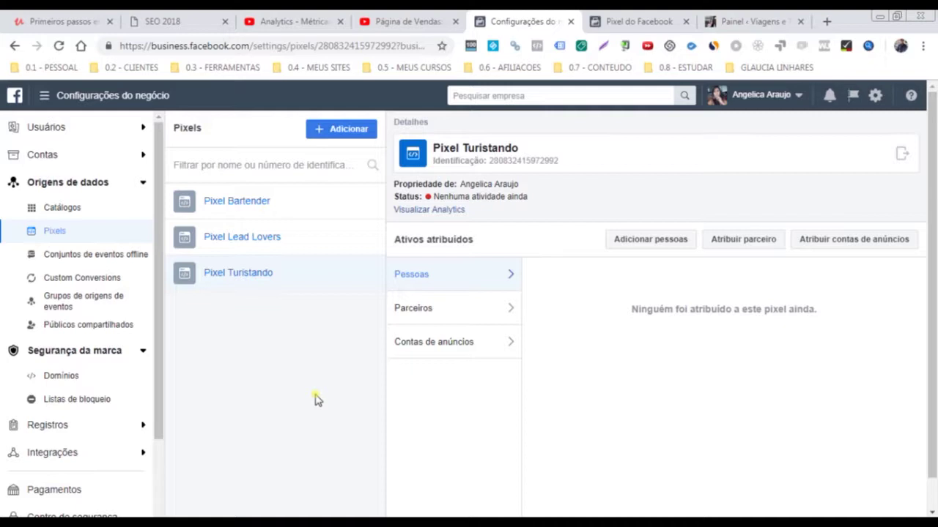
Switch to the 01 - PIXEL e EVENTOS folder in Windows Explorer and add the 01 - PIXEL document to the selected files
{"action": "key", "text": "alt+Tab"}
{"action": "key", "text": "alt+Tab"}
{"action": "key", "text": "alt+Tab"}
{"action": "key", "text": "alt+Tab"}
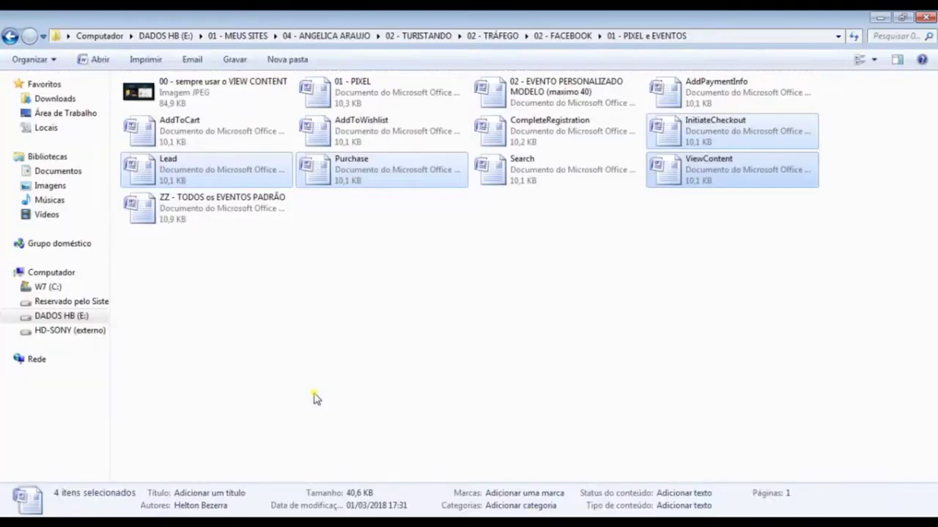
{"action": "left_click", "coordinate": [370, 82], "text": "ctrl"}
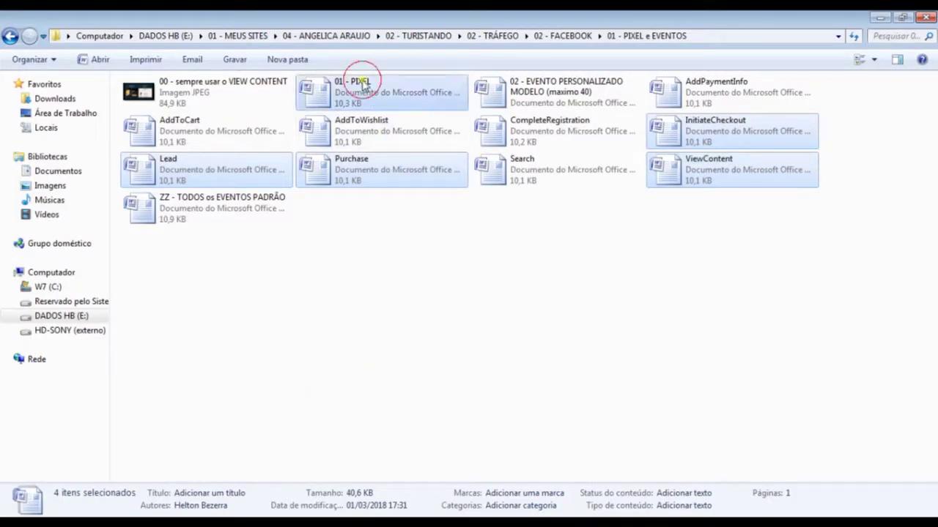
{"action": "key", "text": "alt+Tab"}
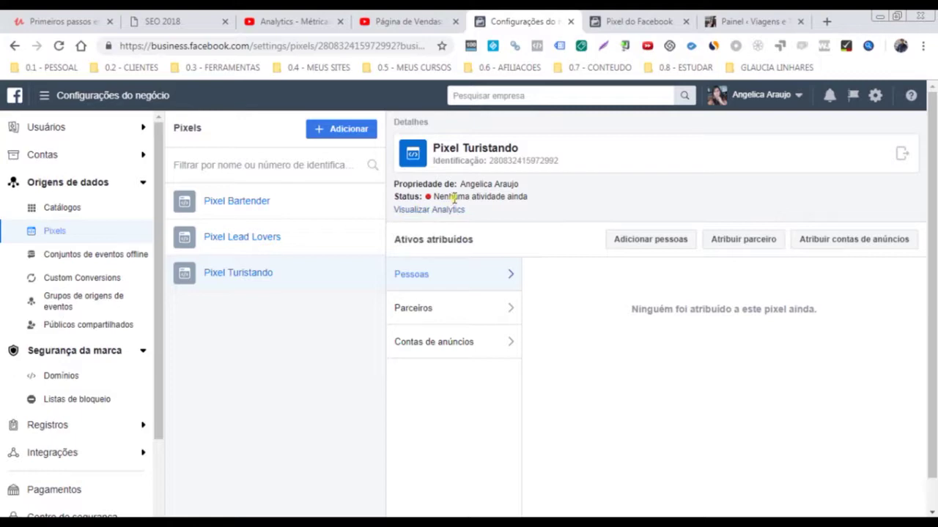
{"action": "key", "text": "alt+Tab"}
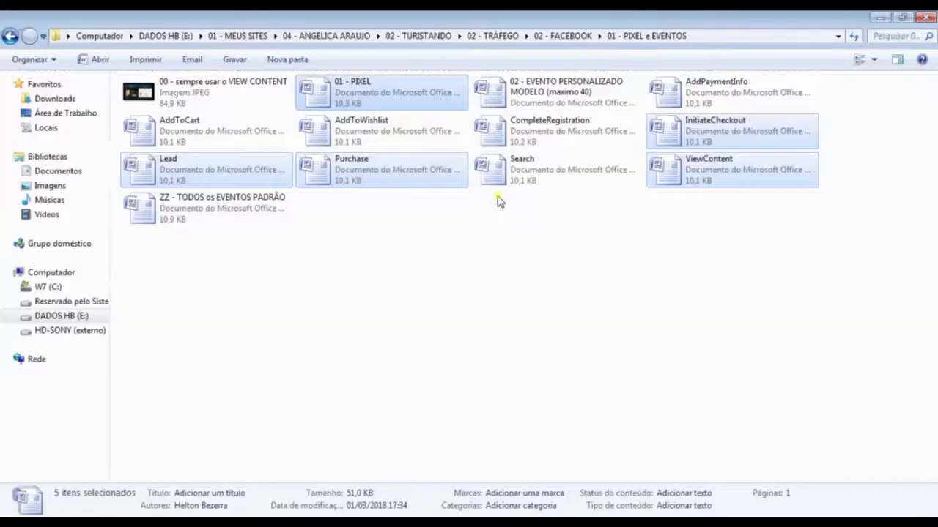
Clear the file selection and select the 01 - PIXEL, InitiateCheckout, Lead, Purchase and ViewContent documents
{"action": "left_click_drag", "start_coordinate": [803, 319], "coordinate": [192, 85]}
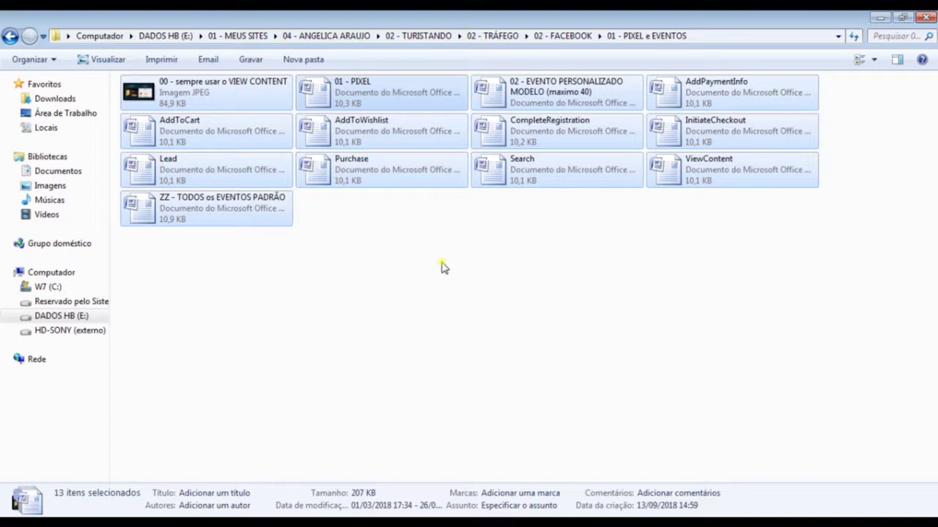
{"action": "left_click", "coordinate": [444, 267]}
{"action": "left_click", "coordinate": [376, 90]}
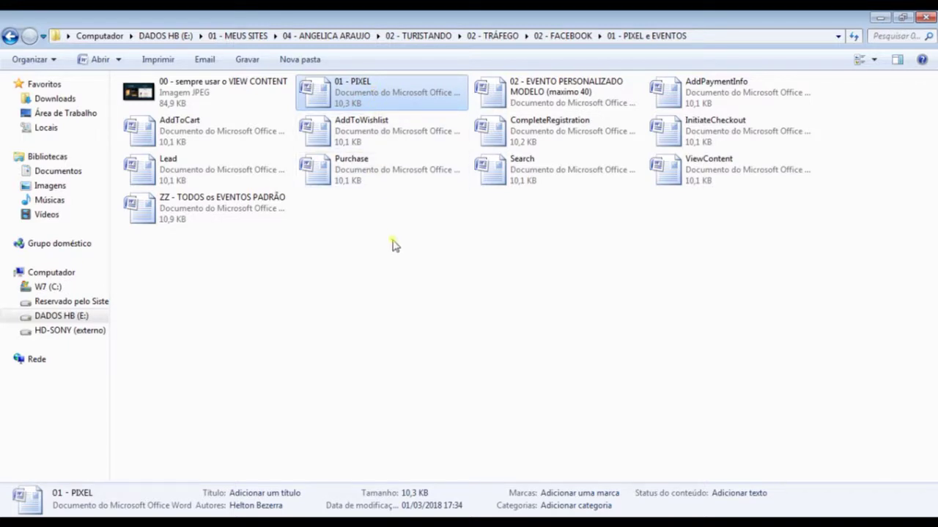
{"action": "left_click", "coordinate": [691, 132], "text": "ctrl"}
{"action": "left_click", "coordinate": [241, 173], "text": "ctrl"}
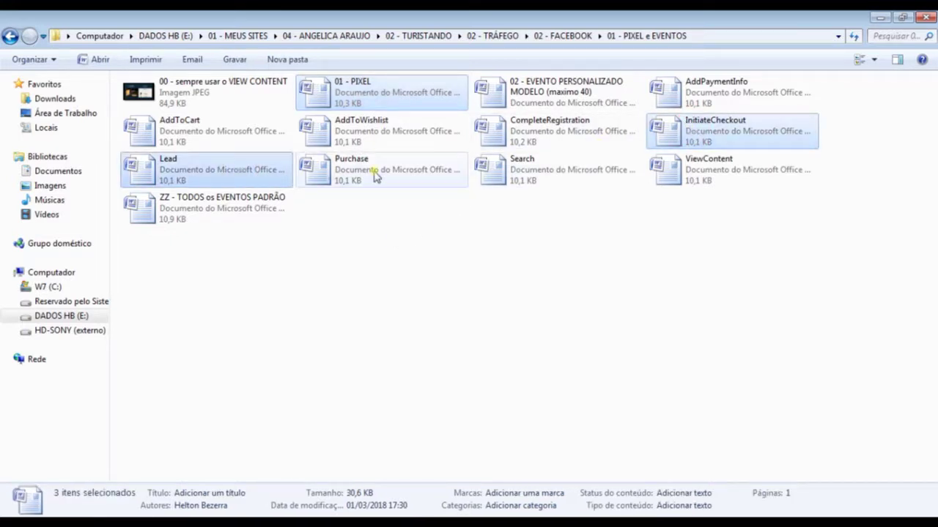
{"action": "left_click", "coordinate": [395, 171], "text": "ctrl"}
{"action": "left_click", "coordinate": [714, 162], "text": "ctrl"}
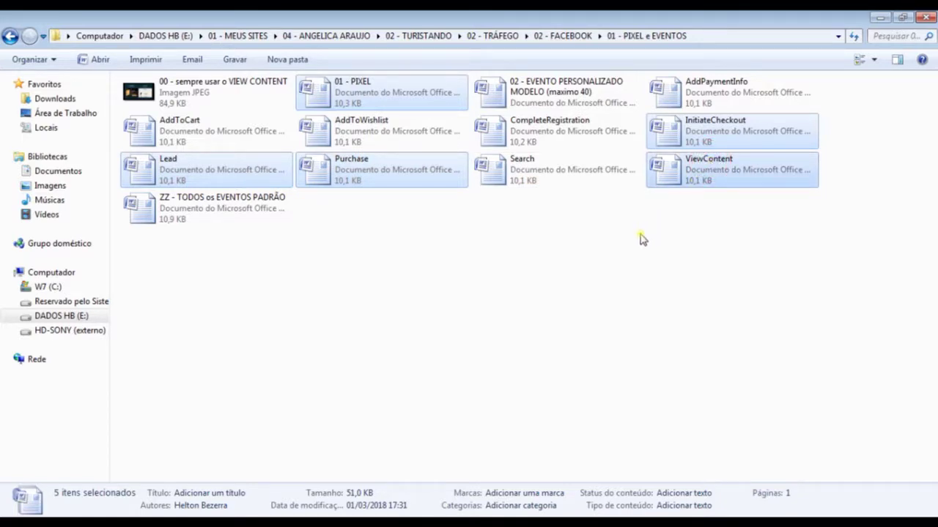
Switch back to Facebook Business Manager in the browser and open Pixel Turistando in the events manager
{"action": "key", "text": "alt+Tab"}
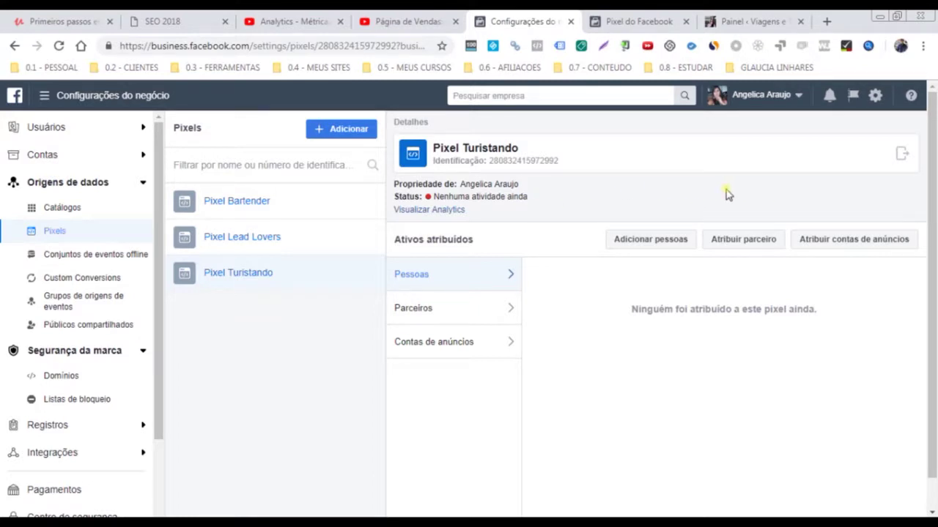
{"action": "left_click", "coordinate": [902, 158]}
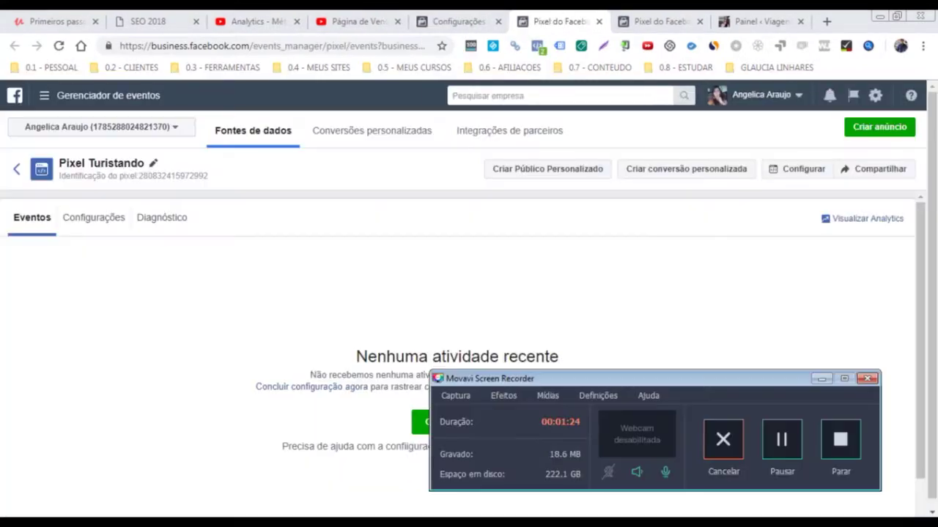
{"action": "left_click_drag", "start_coordinate": [653, 377], "coordinate": [637, 345]}
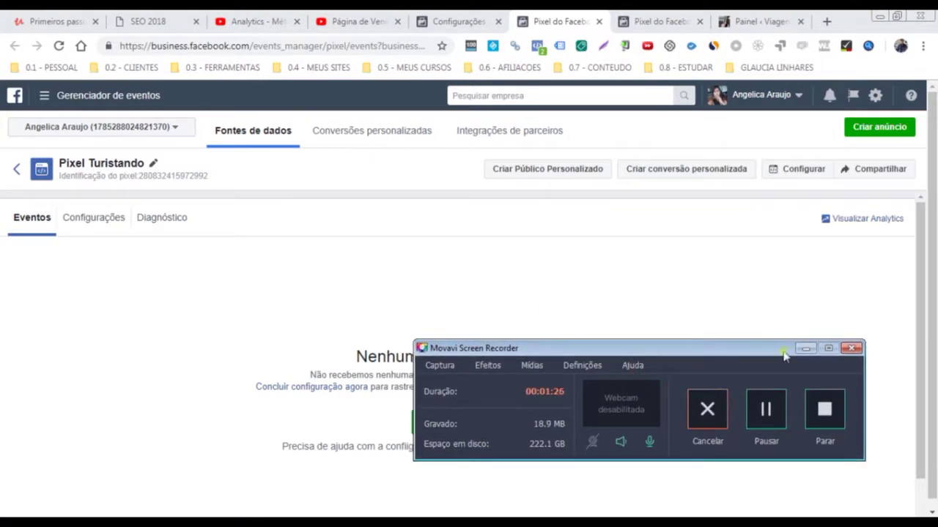
{"action": "left_click", "coordinate": [804, 351]}
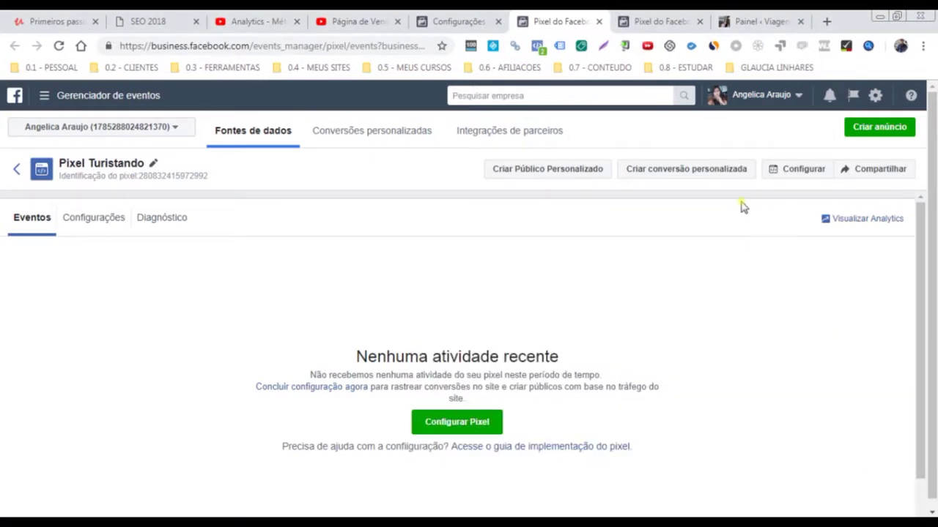
Set up the pixel by installing the code manually and copy its full base code to the clipboard
{"action": "left_click", "coordinate": [797, 170]}
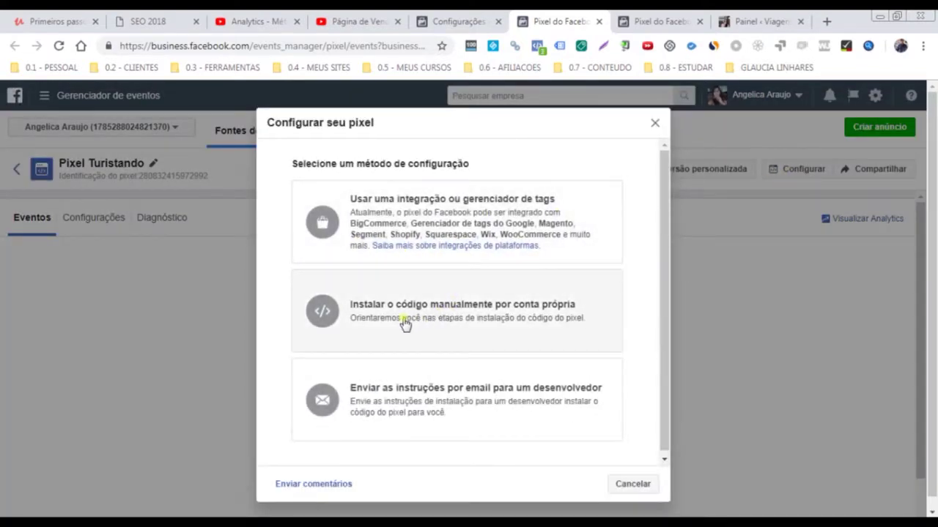
{"action": "left_click", "coordinate": [478, 313]}
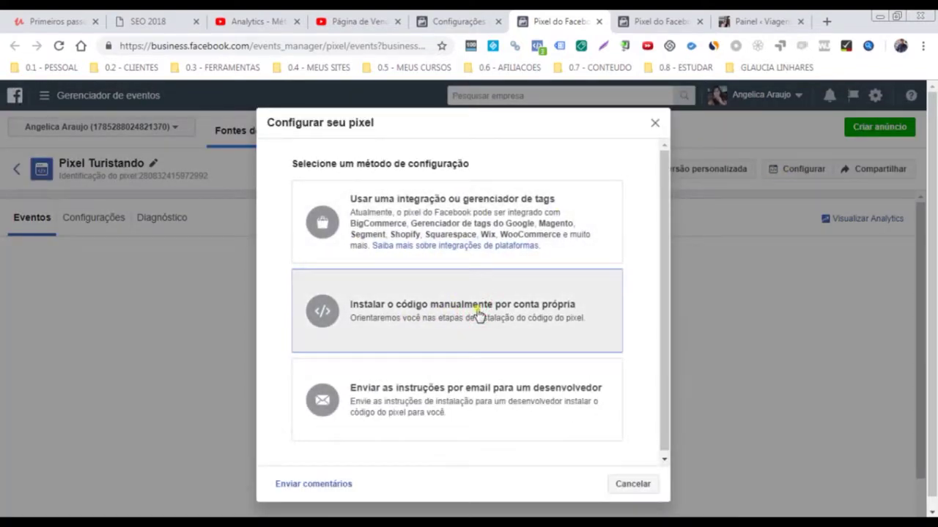
{"action": "scroll", "coordinate": [476, 308], "scroll_direction": "down", "scroll_amount": 2}
{"action": "scroll", "coordinate": [477, 308], "scroll_direction": "down", "scroll_amount": 3}
{"action": "left_click", "coordinate": [464, 310]}
{"action": "key", "text": "ctrl+c"}
{"action": "scroll", "coordinate": [469, 310], "scroll_direction": "up", "scroll_amount": 1}
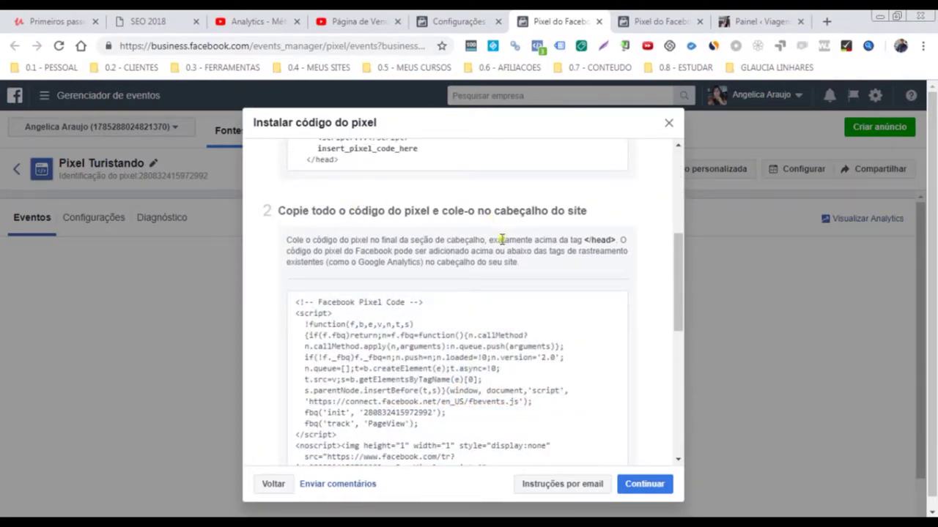
{"action": "scroll", "coordinate": [500, 239], "scroll_direction": "down", "scroll_amount": 2}
{"action": "left_click", "coordinate": [458, 254]}
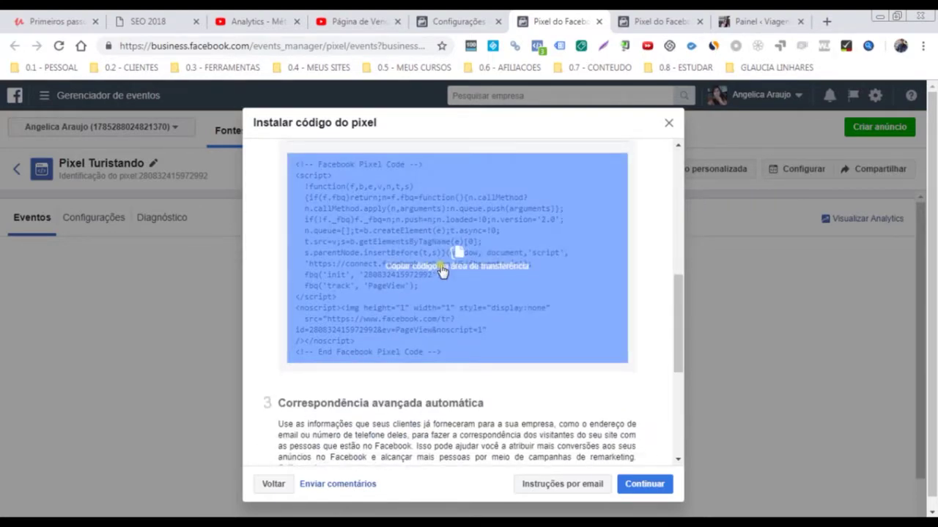
{"action": "left_click", "coordinate": [450, 269]}
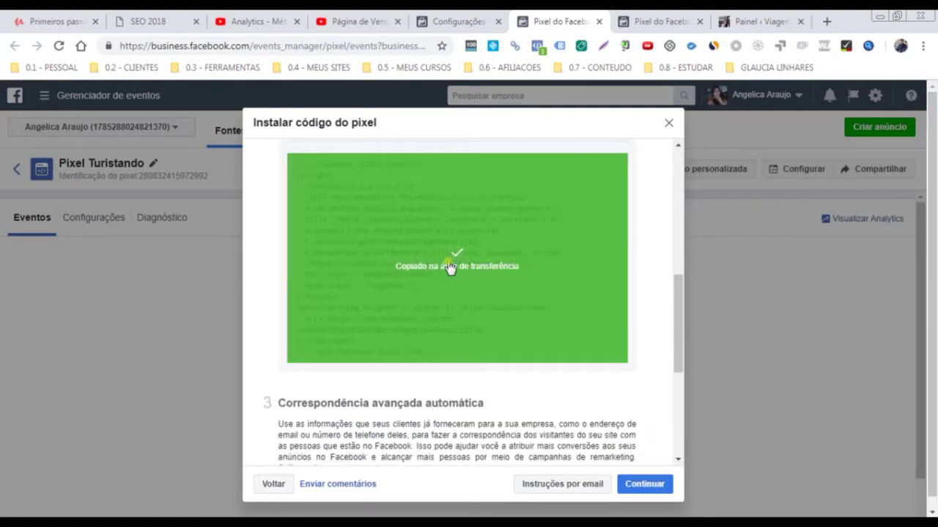
Open the 01 - PIXEL document in Word, replace ">> COLAR AQUI" with the copied pixel code, and save and close it
{"action": "key", "text": "alt+Tab"}
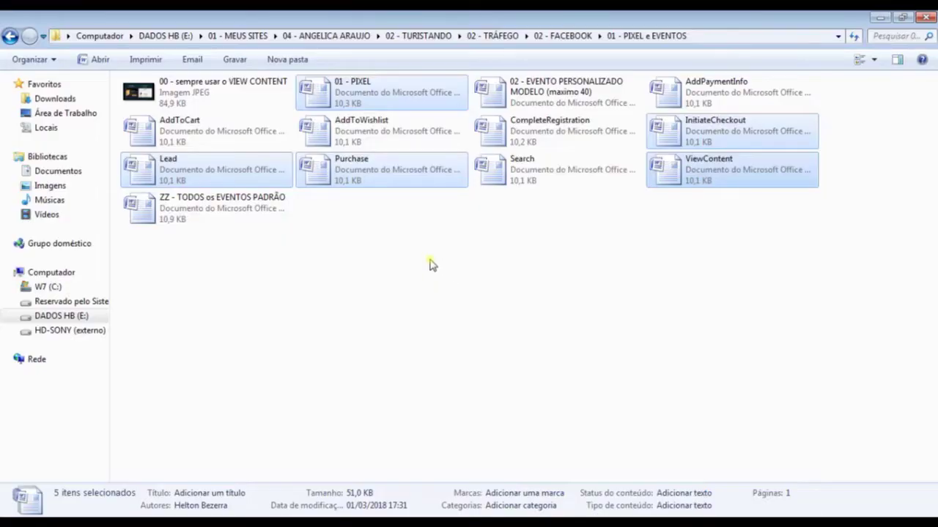
{"action": "left_click", "coordinate": [440, 252]}
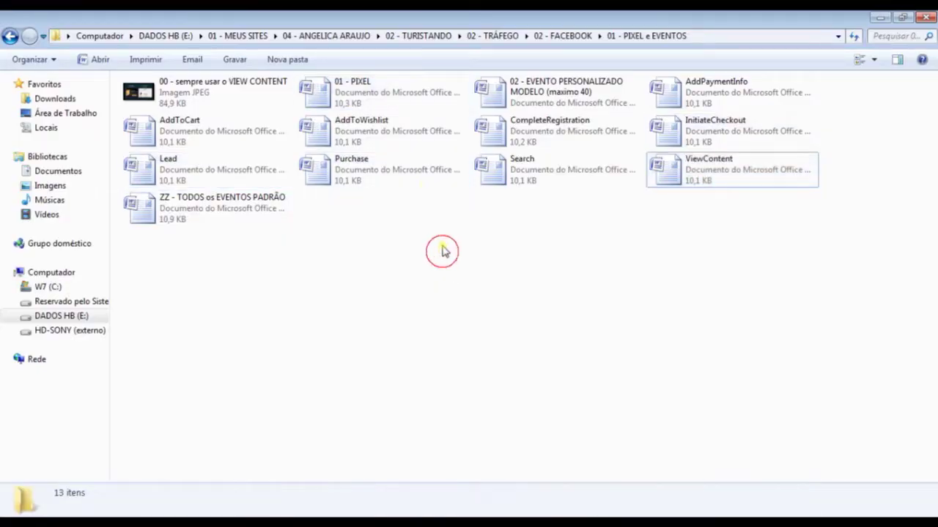
{"action": "double_click", "coordinate": [374, 103]}
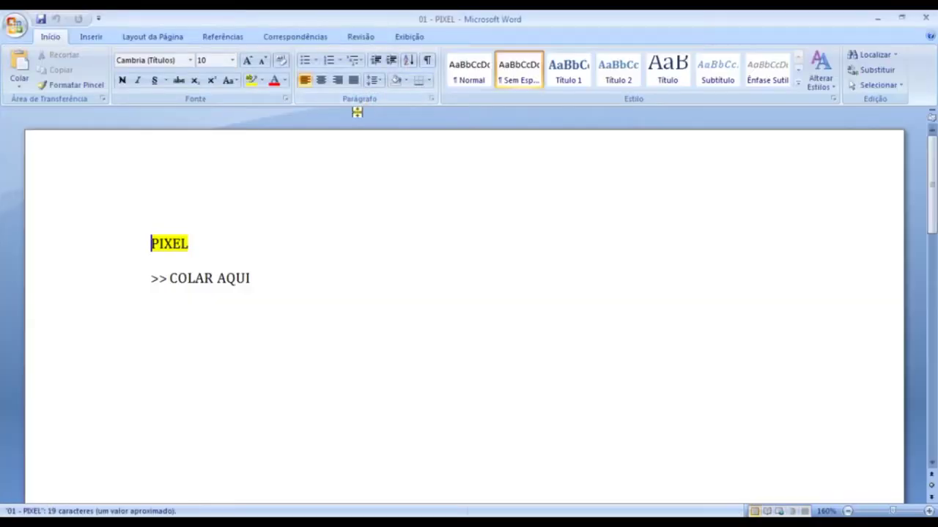
{"action": "left_click", "coordinate": [136, 278]}
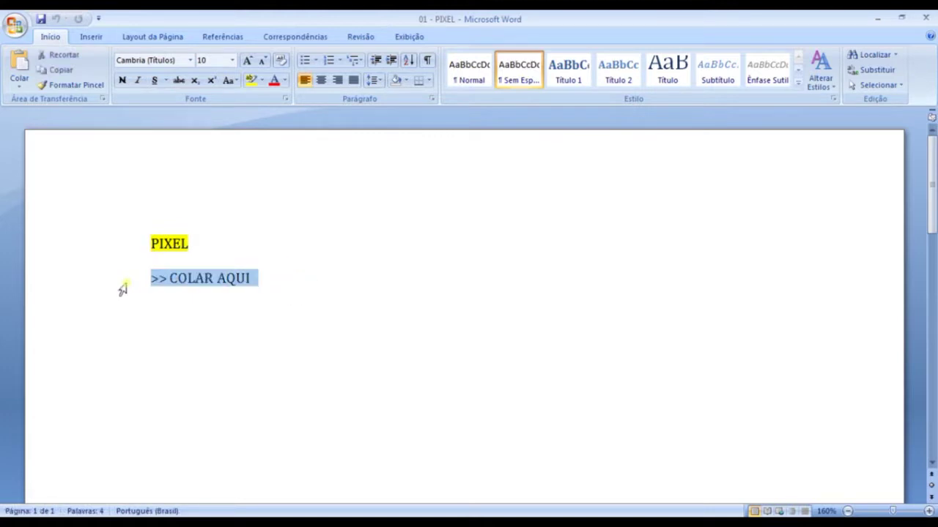
{"action": "key", "text": "ctrl+v"}
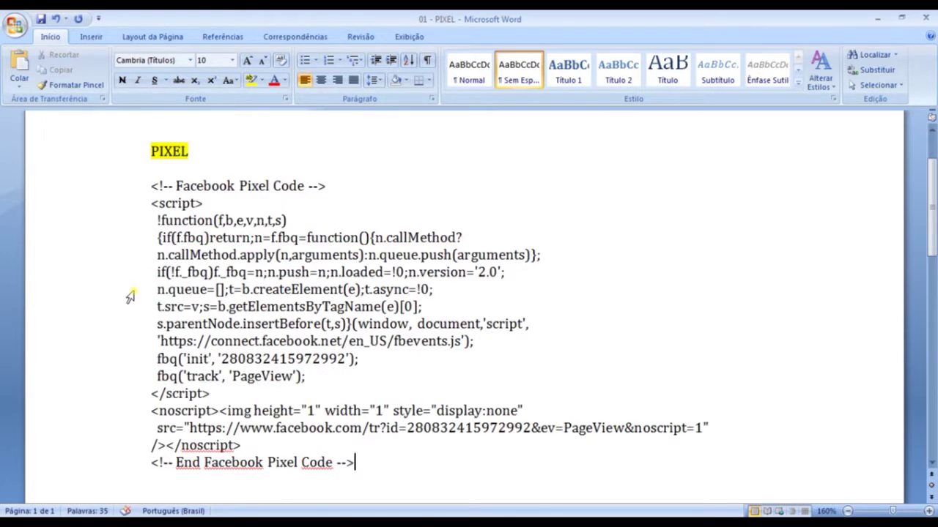
{"action": "key", "text": "alt+F4"}
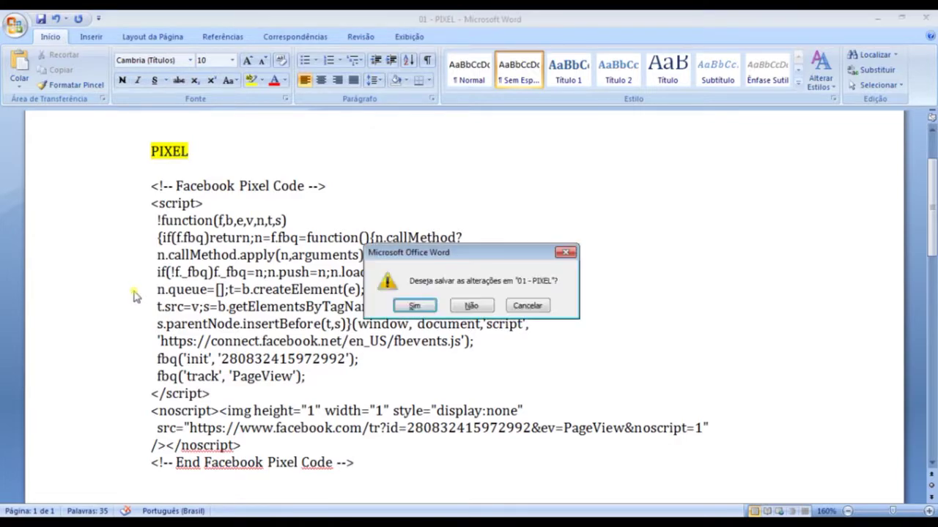
{"action": "left_click", "coordinate": [419, 304]}
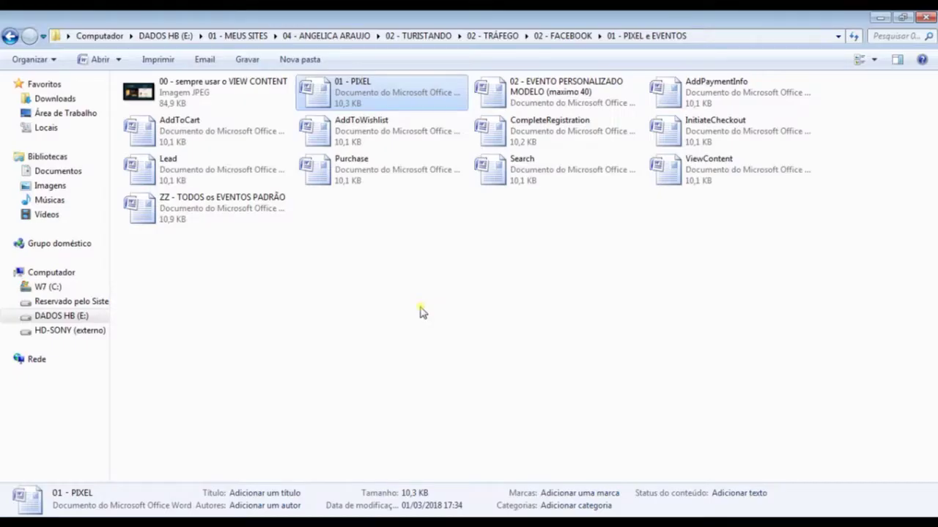
Replace the "colar o pixel" line in the InitiateCheckout document with the copied pixel code, and save and close it
{"action": "left_click", "coordinate": [689, 139]}
{"action": "double_click", "coordinate": [689, 139]}
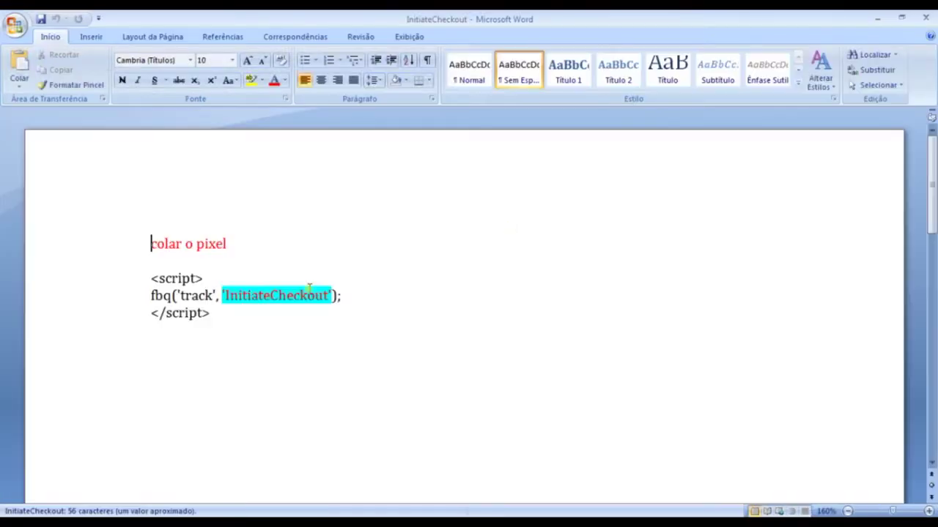
{"action": "left_click_drag", "start_coordinate": [255, 240], "coordinate": [120, 237]}
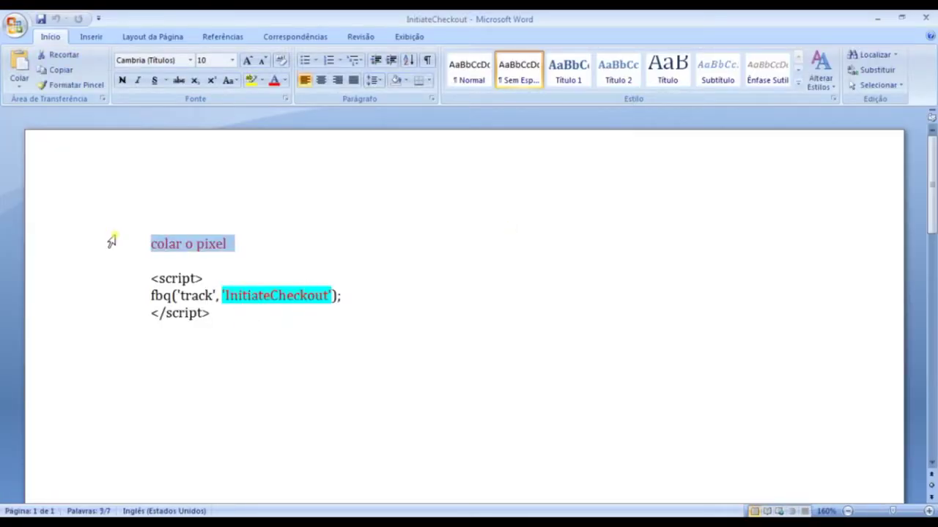
{"action": "key", "text": "ctrl+v"}
{"action": "scroll", "coordinate": [304, 275], "scroll_direction": "down", "scroll_amount": 2}
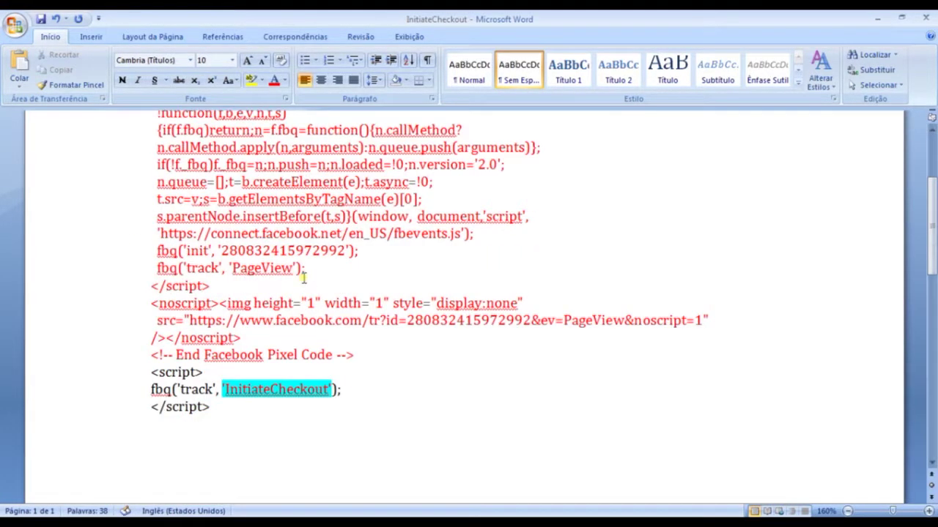
{"action": "key", "text": "alt+F4"}
{"action": "key", "text": "Return"}
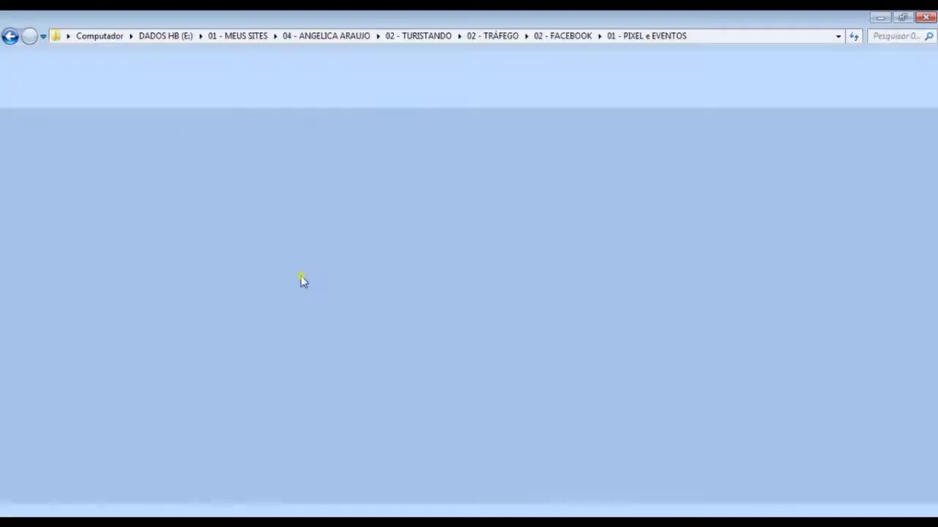
Replace the "colar o pixel" line in the Lead document with the copied pixel code, and save and close it
{"action": "double_click", "coordinate": [213, 174]}
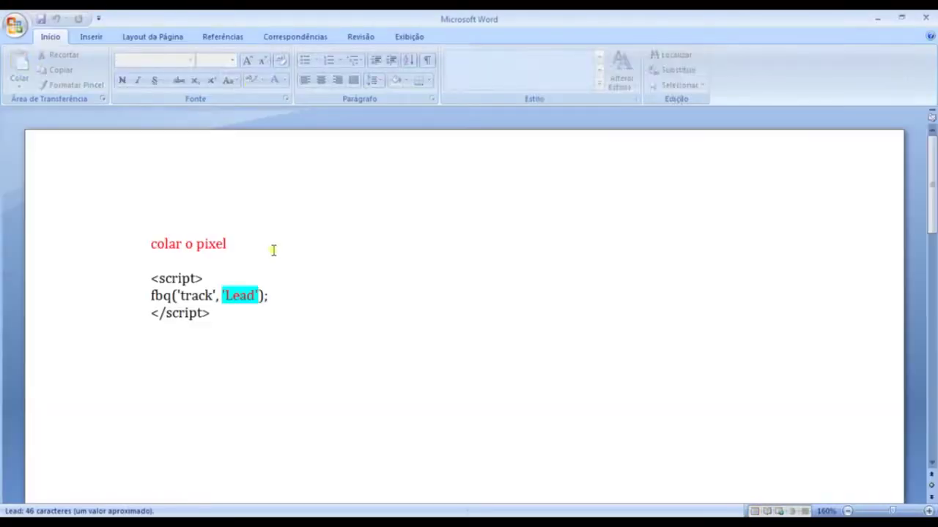
{"action": "left_click_drag", "start_coordinate": [285, 245], "coordinate": [106, 239]}
{"action": "key", "text": "ctrl+v"}
{"action": "key", "text": "alt+F4"}
{"action": "key", "text": "Return"}
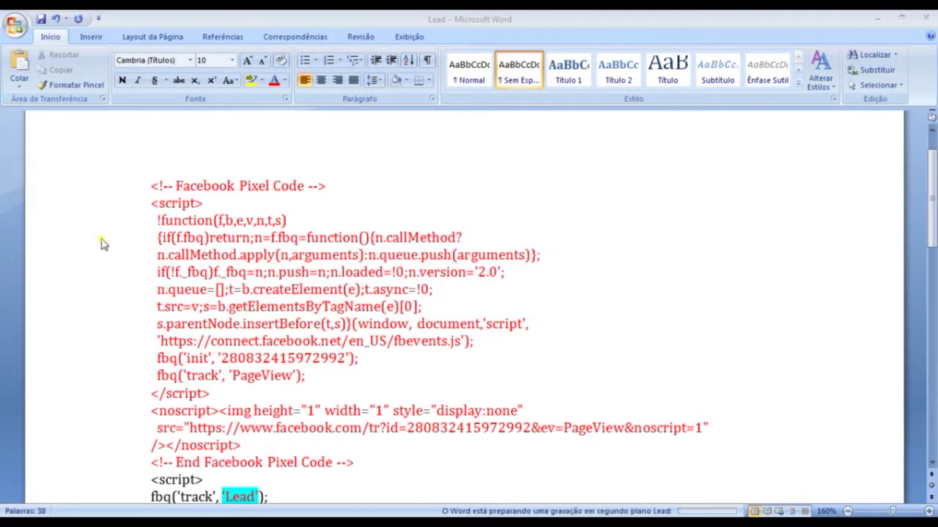
Replace the "colar o pixel" line in the Purchase document with the copied pixel code, and save and close it
{"action": "double_click", "coordinate": [373, 173]}
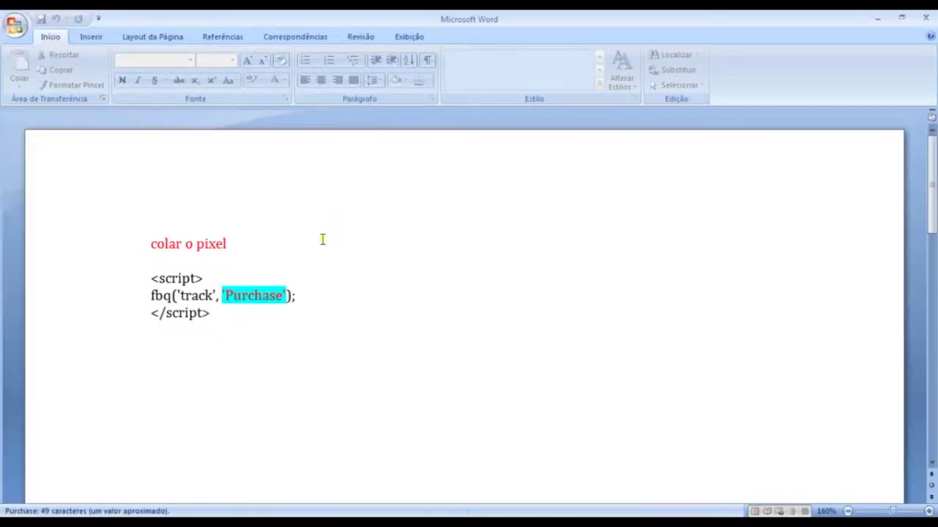
{"action": "left_click_drag", "start_coordinate": [266, 252], "coordinate": [84, 237]}
{"action": "key", "text": "ctrl+v"}
{"action": "key", "text": "alt+F4"}
{"action": "key", "text": "Return"}
Replace the placeholder line above the ViewContent event script in its document with the copied pixel code, and save and close it
{"action": "left_click", "coordinate": [696, 168]}
{"action": "double_click", "coordinate": [696, 168]}
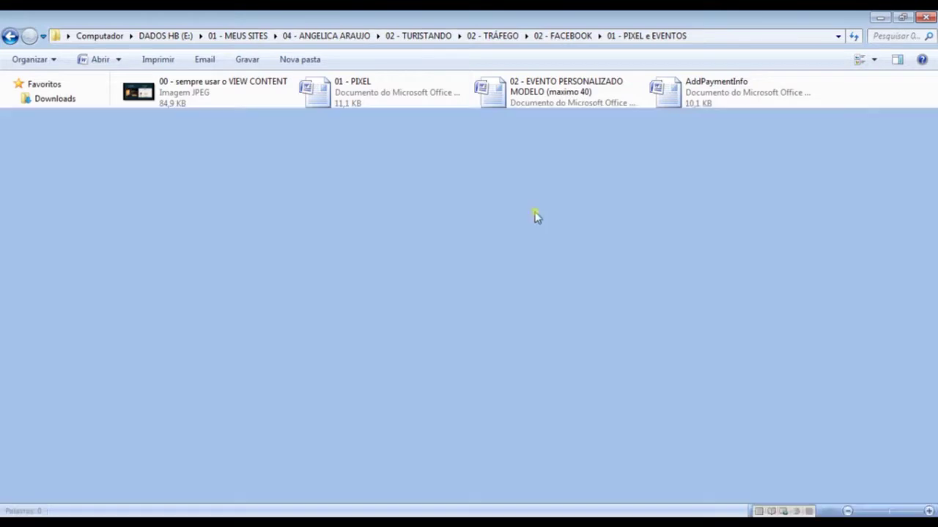
{"action": "left_click_drag", "start_coordinate": [250, 245], "coordinate": [151, 247]}
{"action": "key", "text": "ctrl+v"}
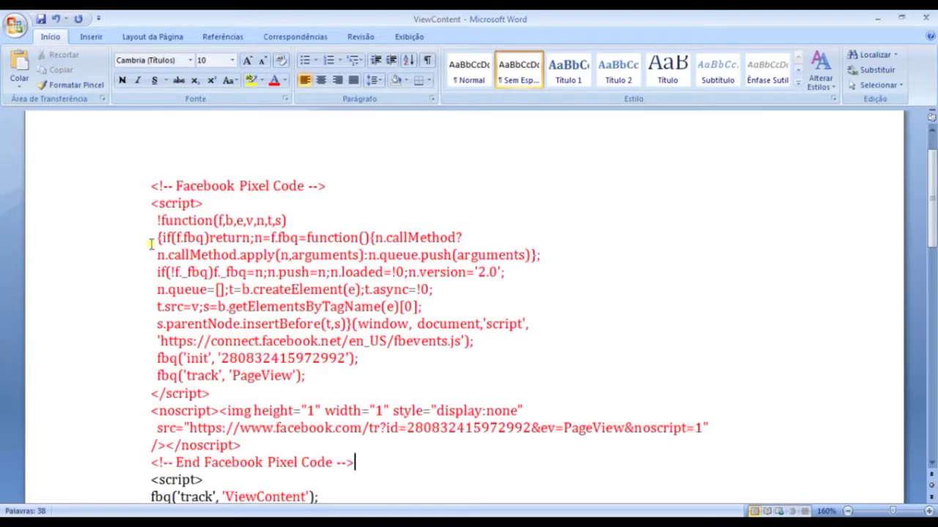
{"action": "key", "text": "alt+F4"}
{"action": "key", "text": "Return"}
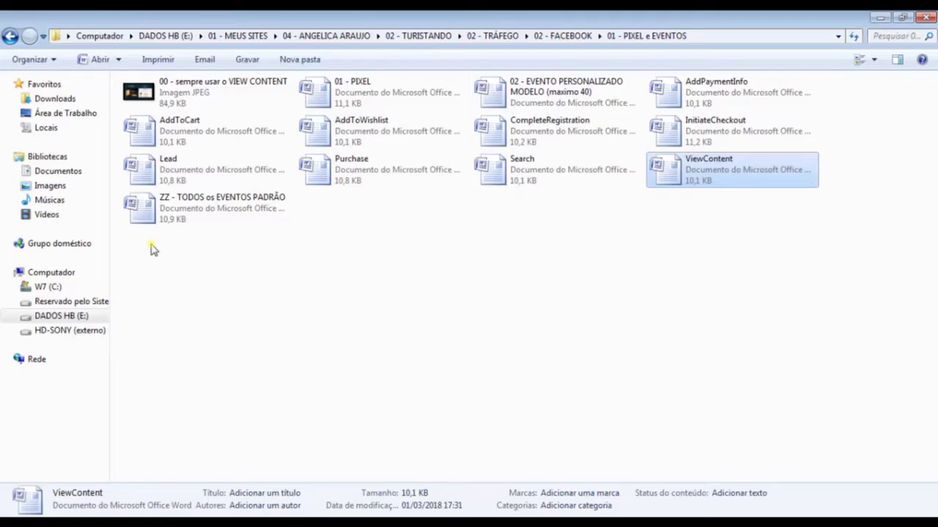
Select the 01 - PIXEL document in the folder
{"action": "left_click", "coordinate": [444, 266]}
{"action": "left_click", "coordinate": [369, 103]}
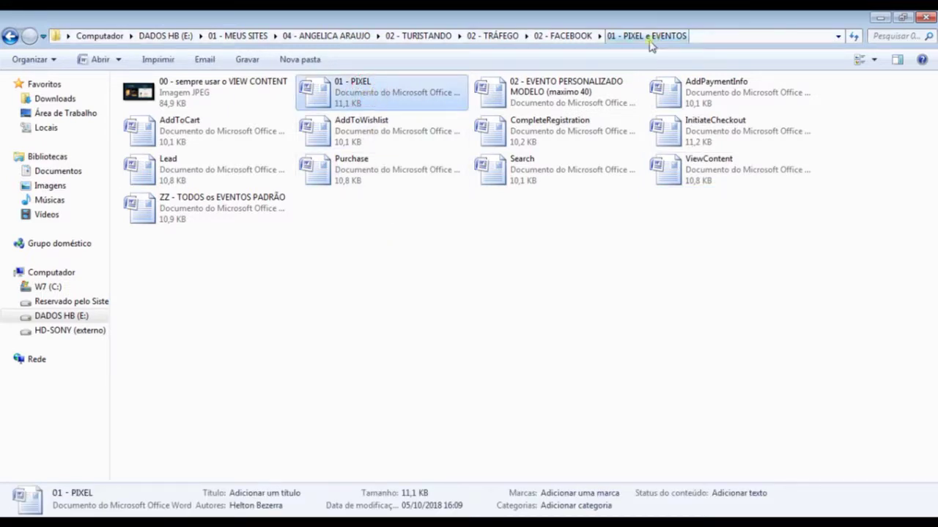
Add the InitiateCheckout, Lead, Purchase and ViewContent documents to the selection alongside 01 - PIXEL
{"action": "left_click", "coordinate": [689, 139], "text": "ctrl"}
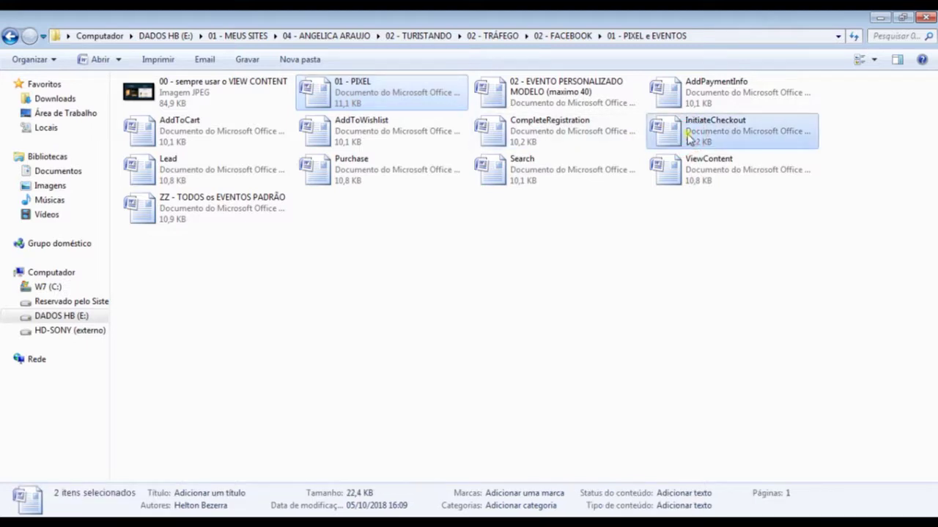
{"action": "left_click", "coordinate": [167, 180], "text": "ctrl"}
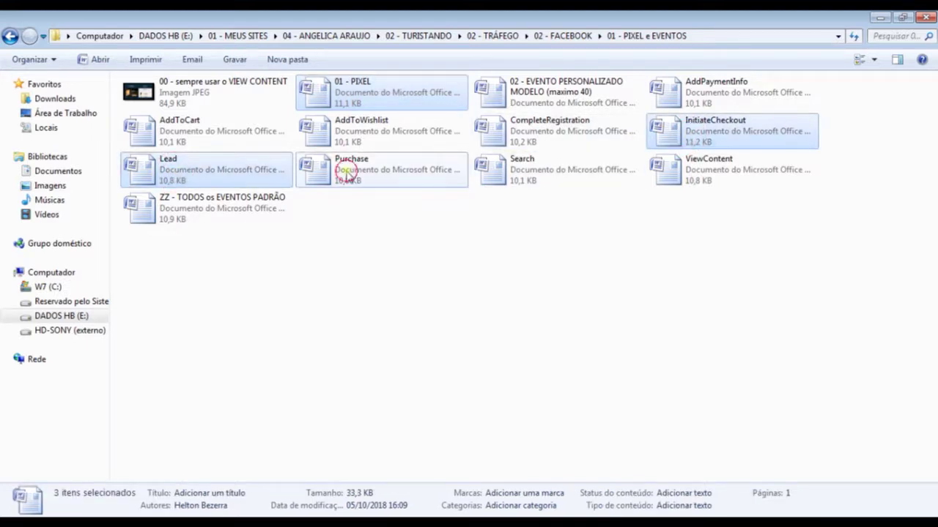
{"action": "left_click", "coordinate": [346, 172], "text": "ctrl"}
{"action": "left_click", "coordinate": [691, 178], "text": "ctrl"}
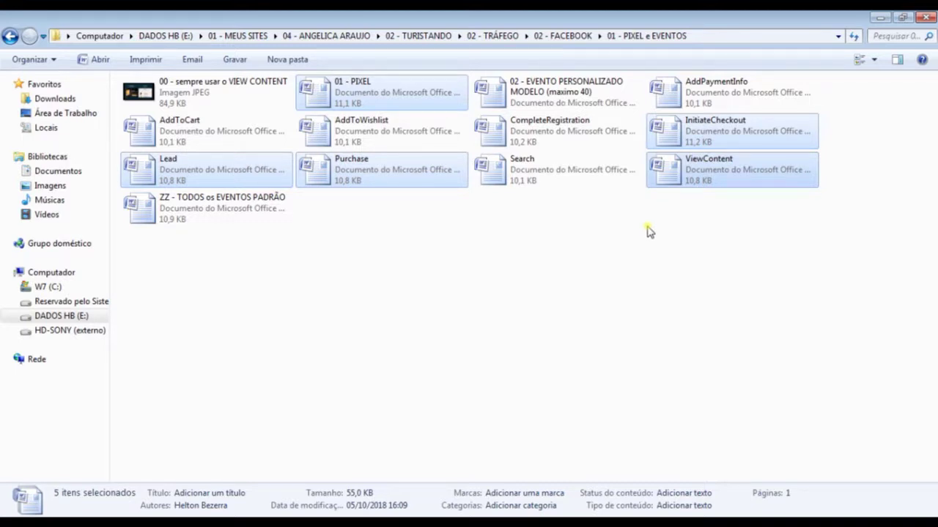
{"action": "left_click", "coordinate": [540, 169]}
{"action": "left_click", "coordinate": [398, 146]}
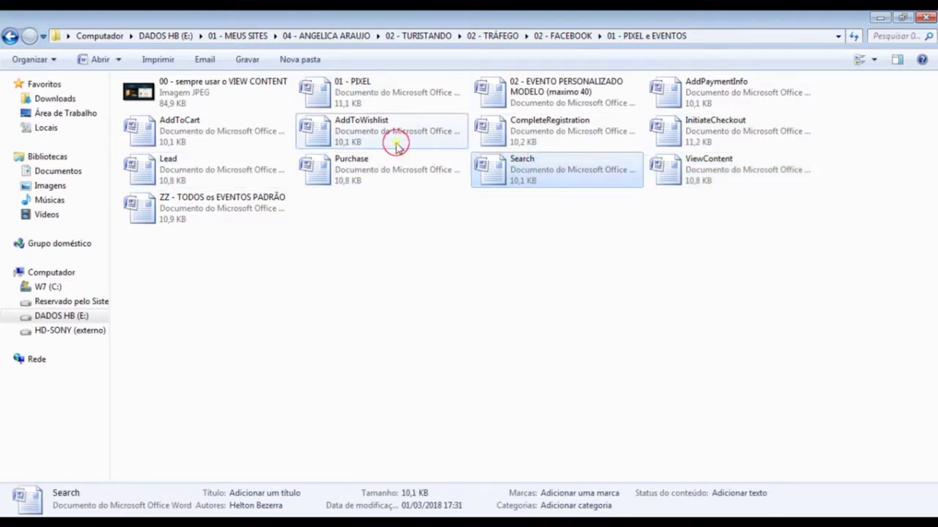
{"action": "left_click", "coordinate": [256, 147]}
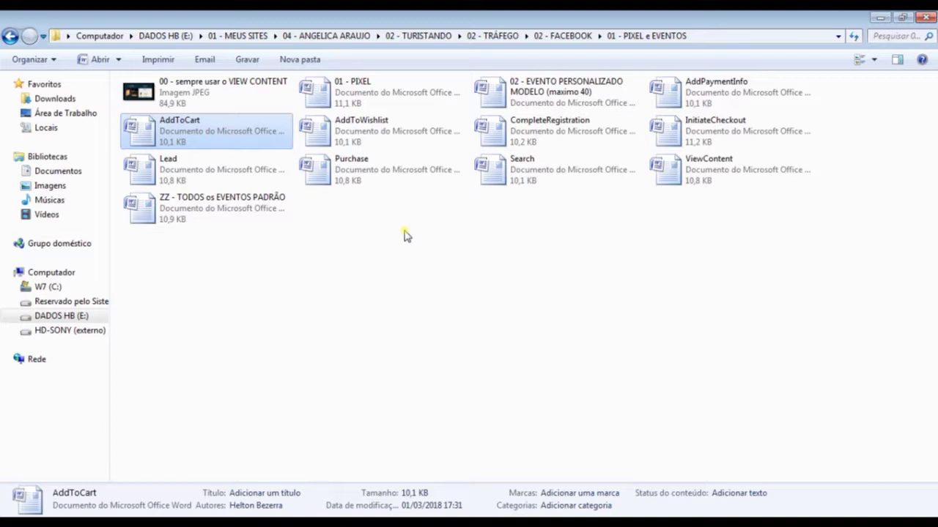
Switch to Facebook in the browser and finish the Pixel Turistando code installation without enabling any events
{"action": "key", "text": "alt+Tab"}
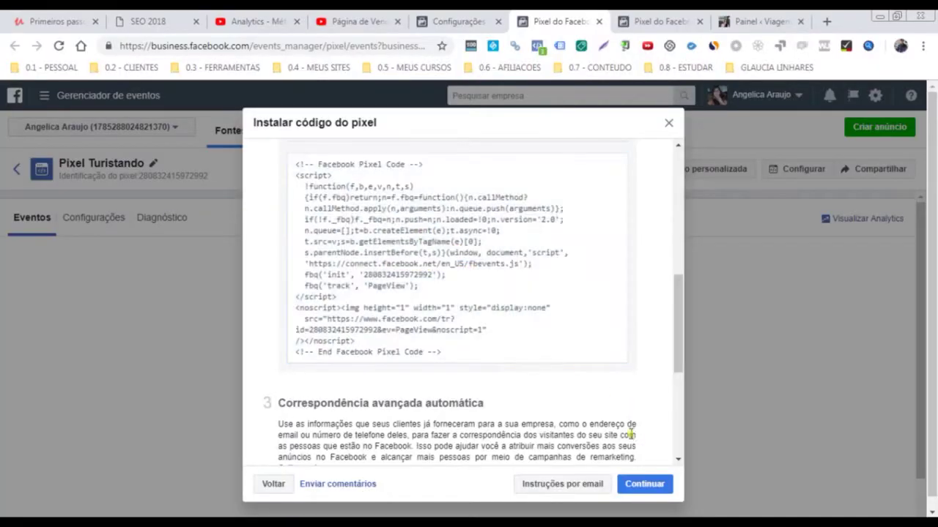
{"action": "left_click", "coordinate": [644, 485]}
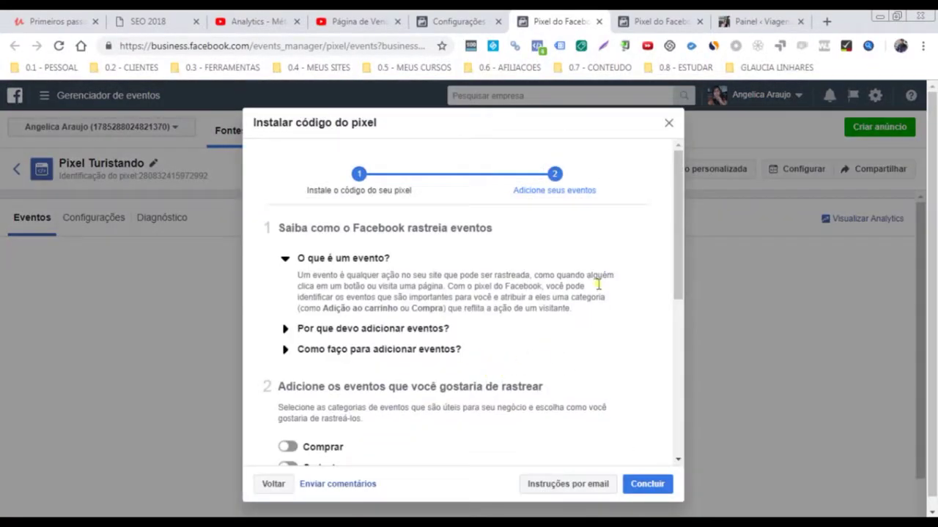
{"action": "left_click", "coordinate": [647, 483]}
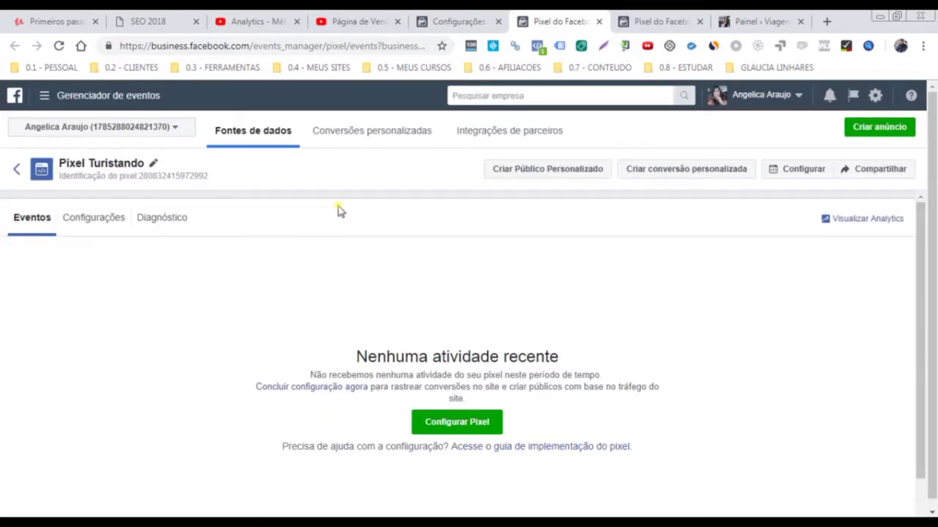
Switch back to the 01 - PIXEL e EVENTOS folder and select the 01 - PIXEL document
{"action": "key", "text": "alt+Tab"}
{"action": "left_click", "coordinate": [417, 254]}
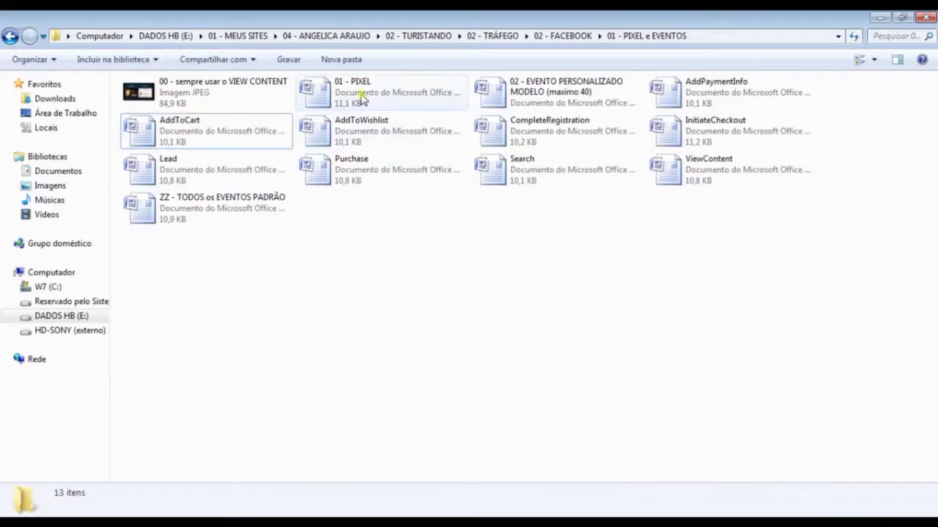
{"action": "left_click", "coordinate": [361, 96]}
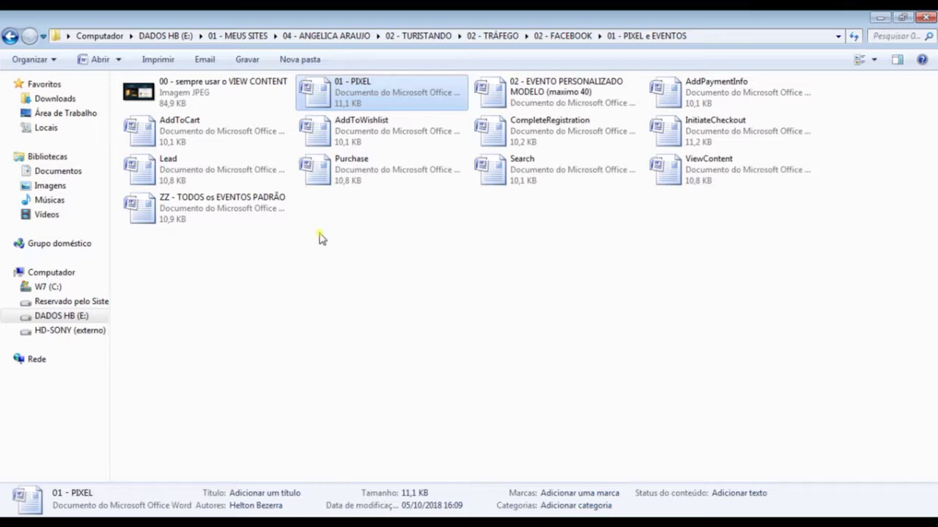
Highlight all the files in the folder, ending with only the 02 - EVENTO PERSONALIZADO MODELO (maximo 40) document selected
{"action": "left_click", "coordinate": [762, 268]}
{"action": "left_click_drag", "start_coordinate": [736, 261], "coordinate": [183, 77]}
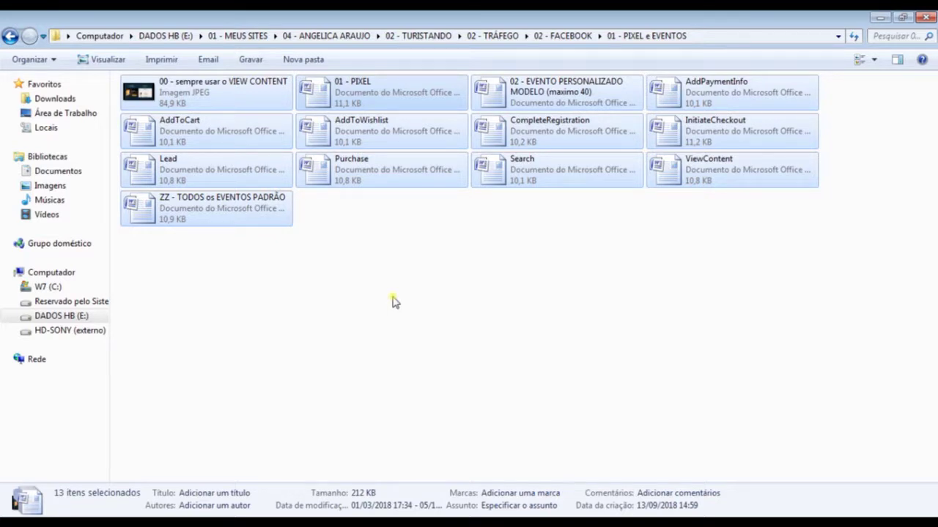
{"action": "left_click", "coordinate": [340, 100]}
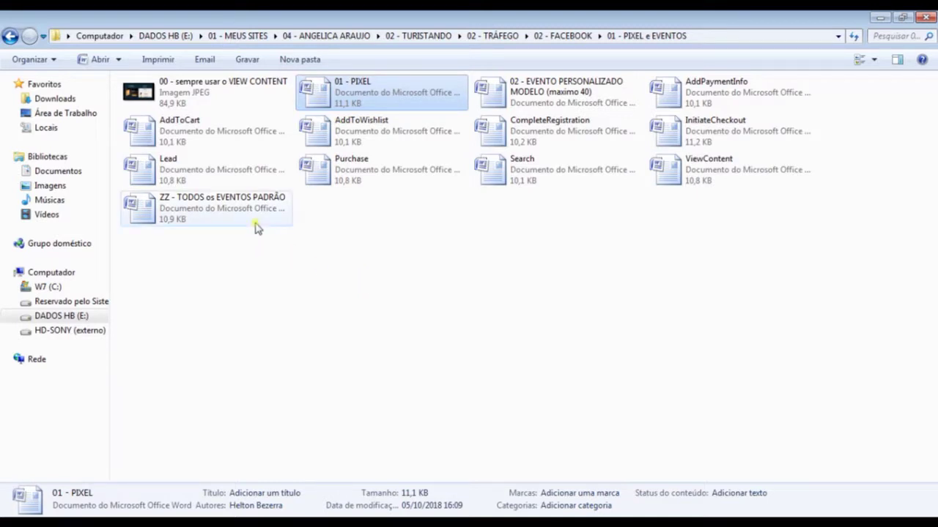
{"action": "left_click", "coordinate": [557, 92]}
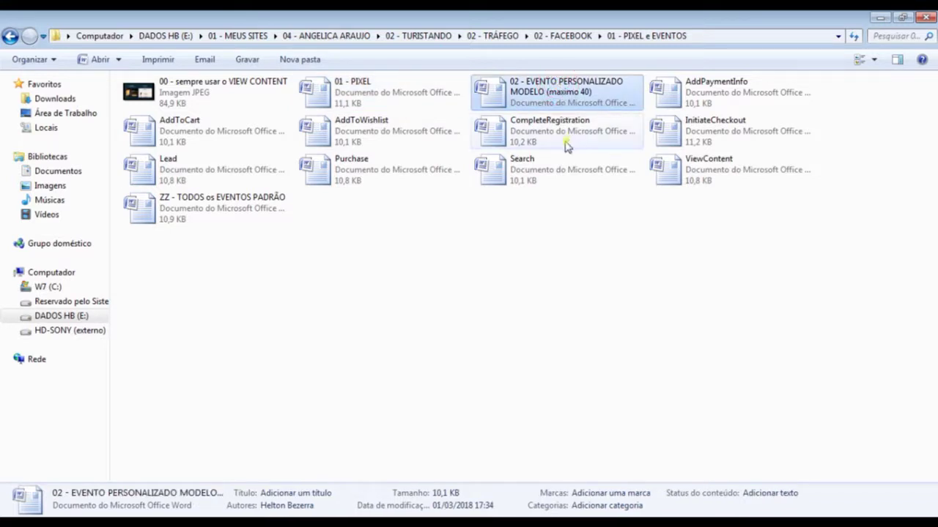